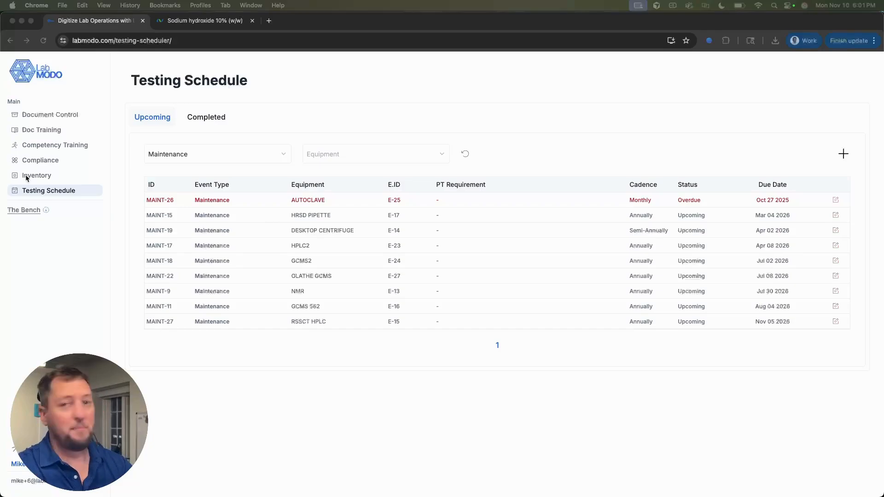
Step: Go to the Inventory section from the testing schedule
click(29, 176)
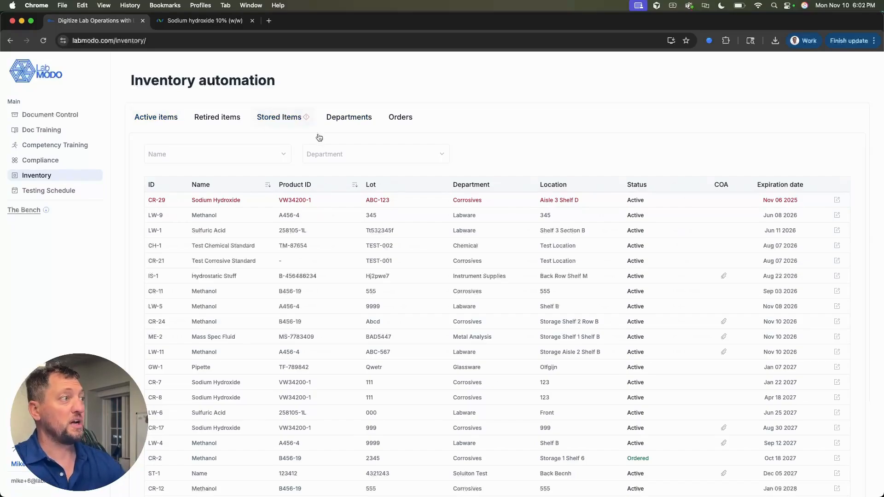
Step: Open the below-par Sodium Hydroxide stored item and follow its Order link to Avantor's product page
click(279, 117)
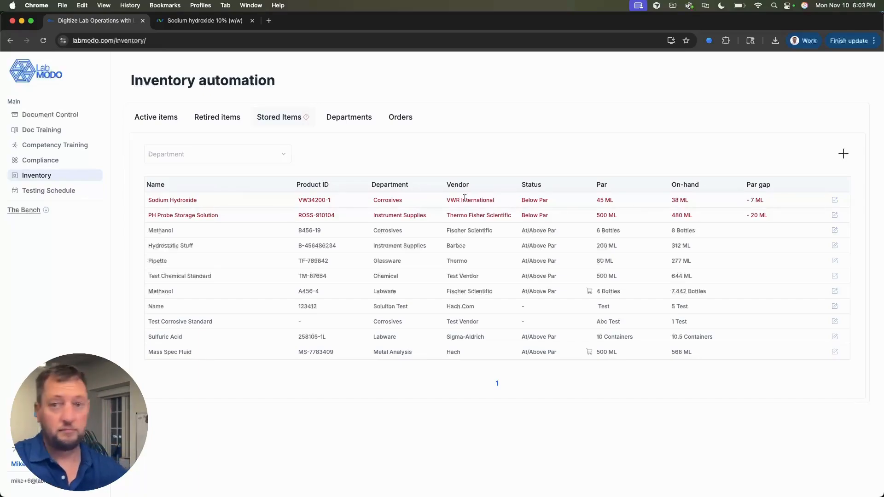
click(427, 202)
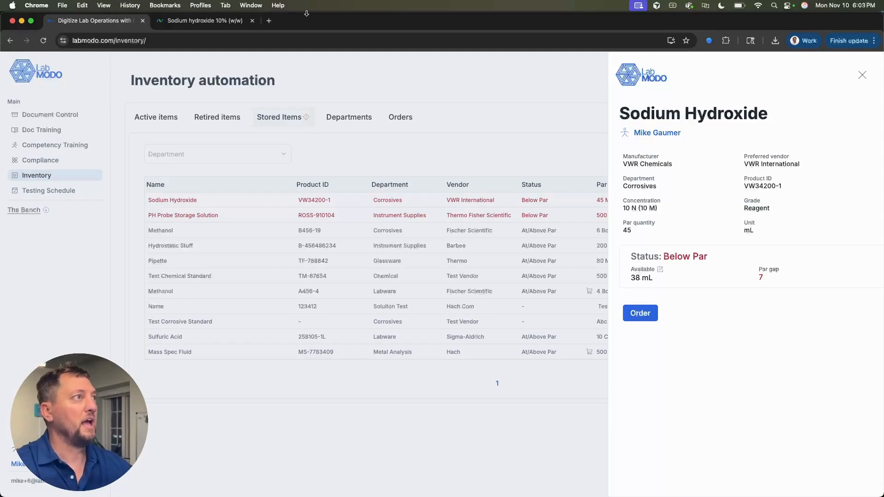
click(253, 21)
click(640, 314)
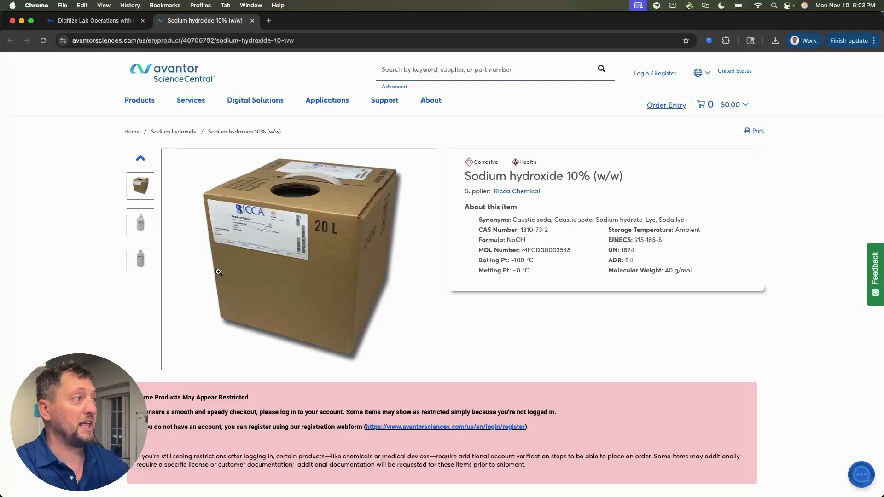
click(144, 223)
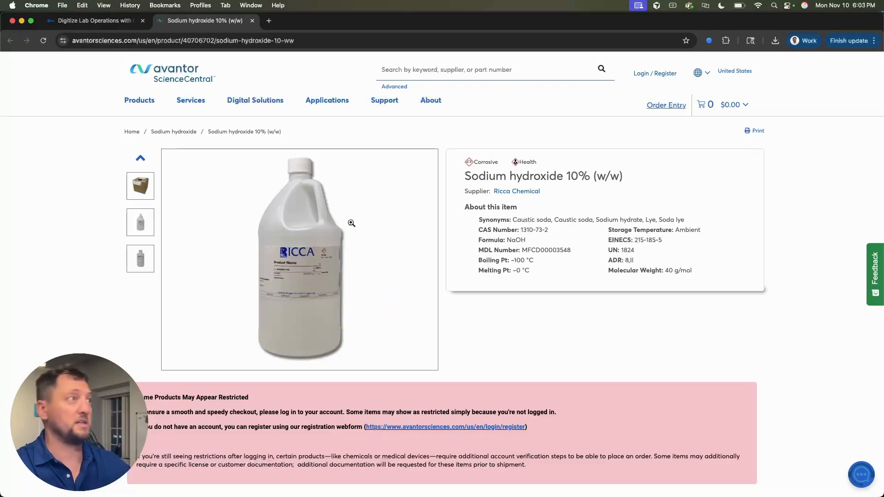
Step: Save a 40 mL Sodium Hydroxide order due Nov 18, 2025, with confirmation number and tracking link
click(97, 21)
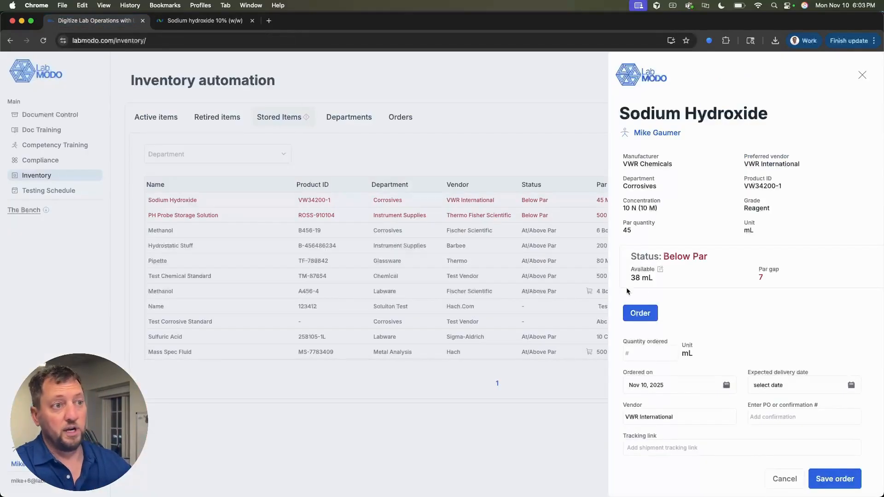
scroll(739, 308, down, 1)
click(658, 342)
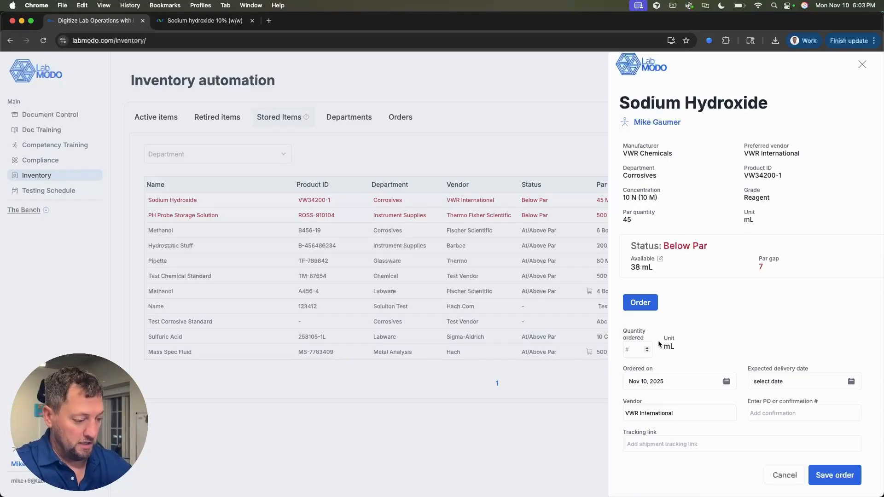
text(40)
click(783, 374)
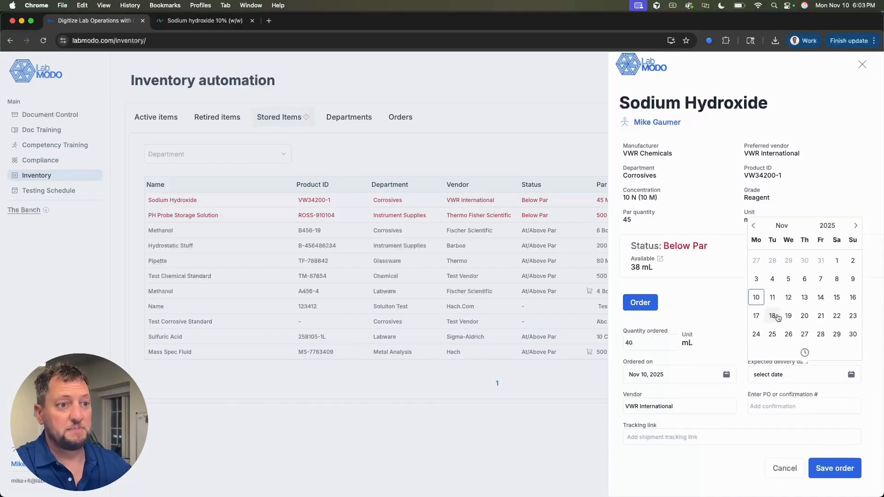
click(773, 315)
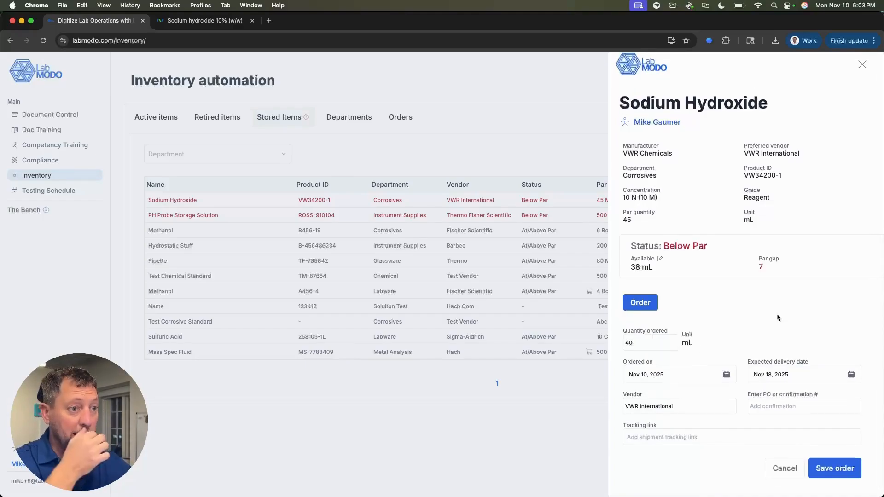
click(774, 404)
text(V)
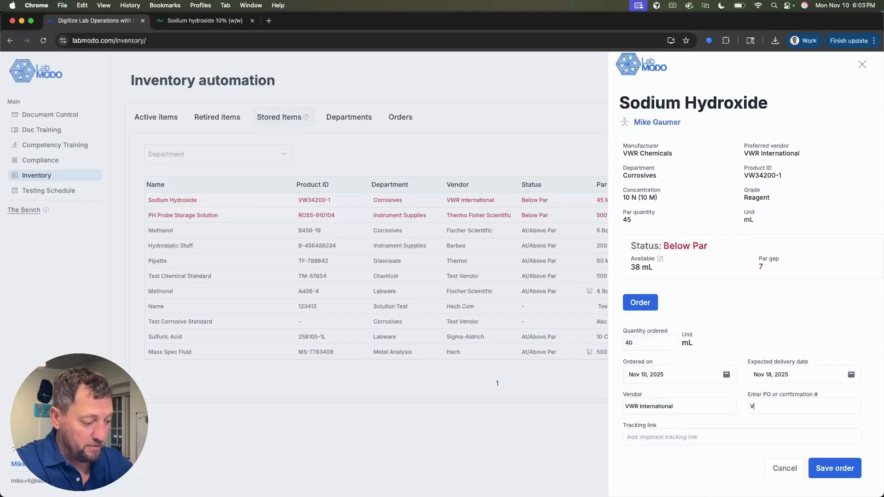
text(WR-876234www.google.com)
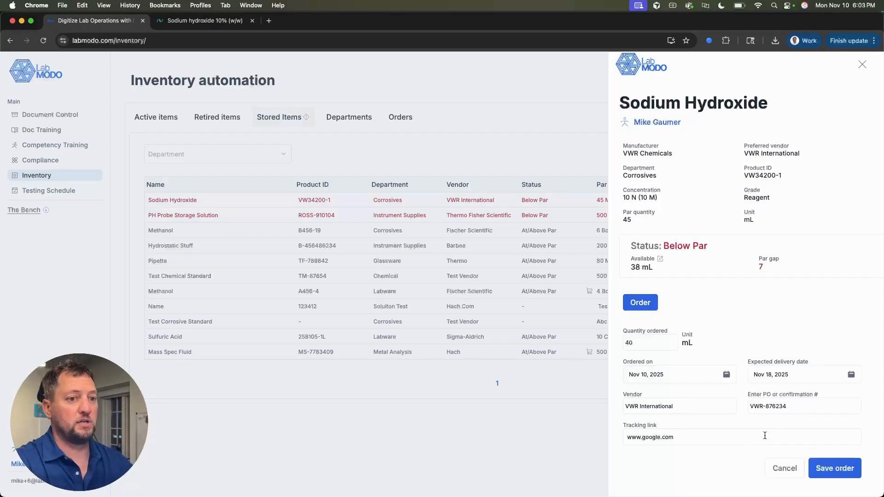
click(824, 468)
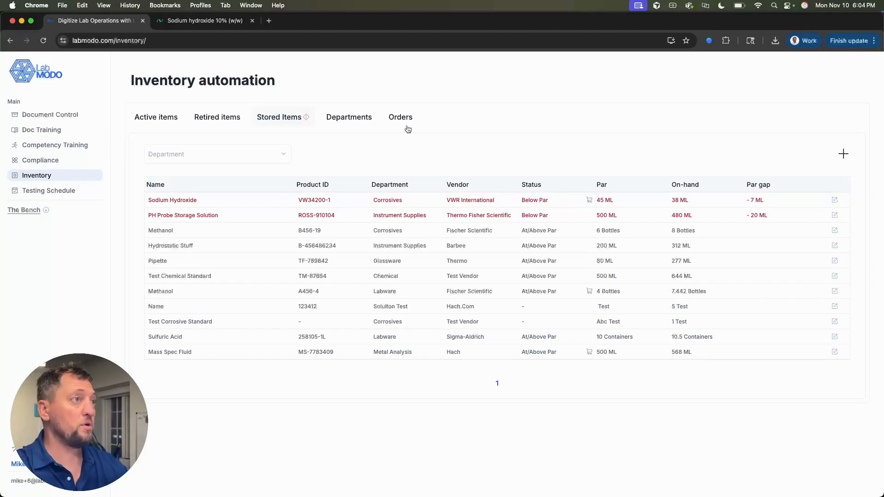
Step: Open the receiving form for the pending Sodium Hydroxide order from the Orders list
click(394, 119)
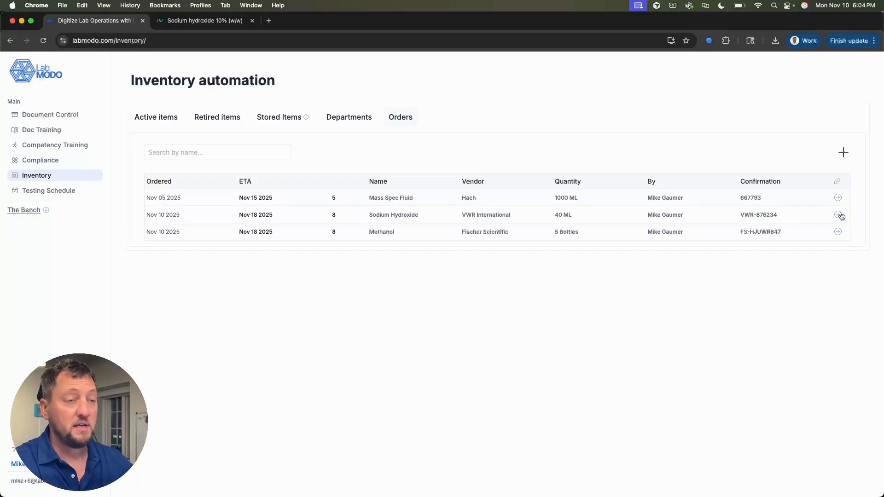
click(487, 220)
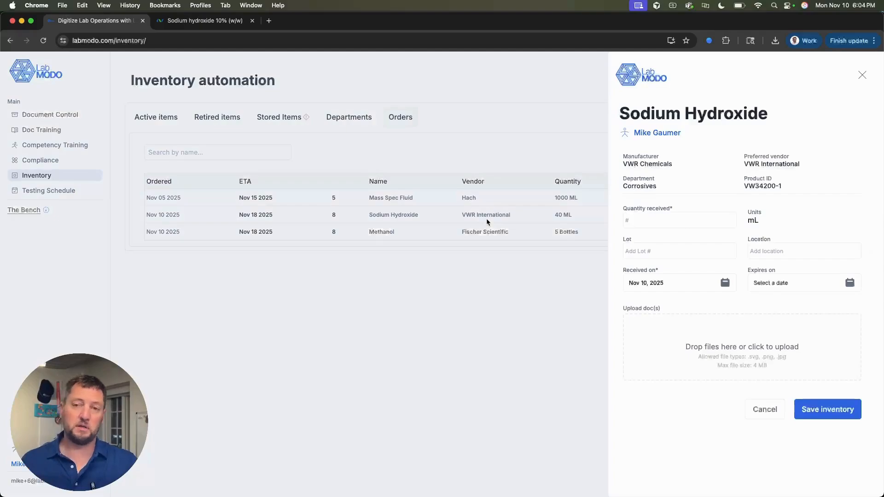
Step: Enter received quantity 40, lot XYZ-123 and location Aisle 2 Shelf M
click(651, 217)
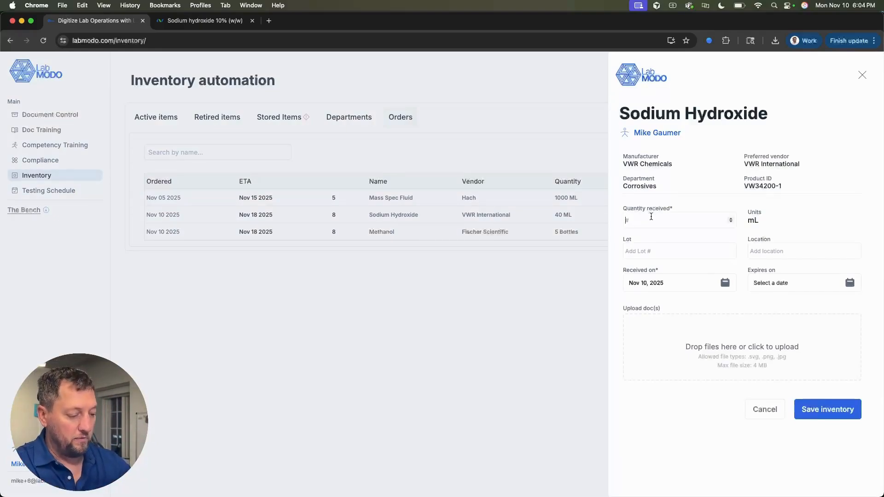
text(40)
click(690, 250)
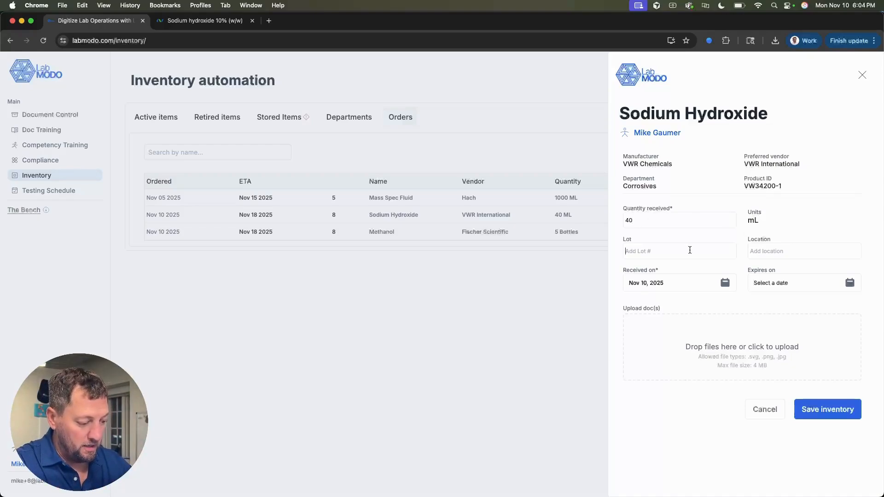
text(XYZ-123)
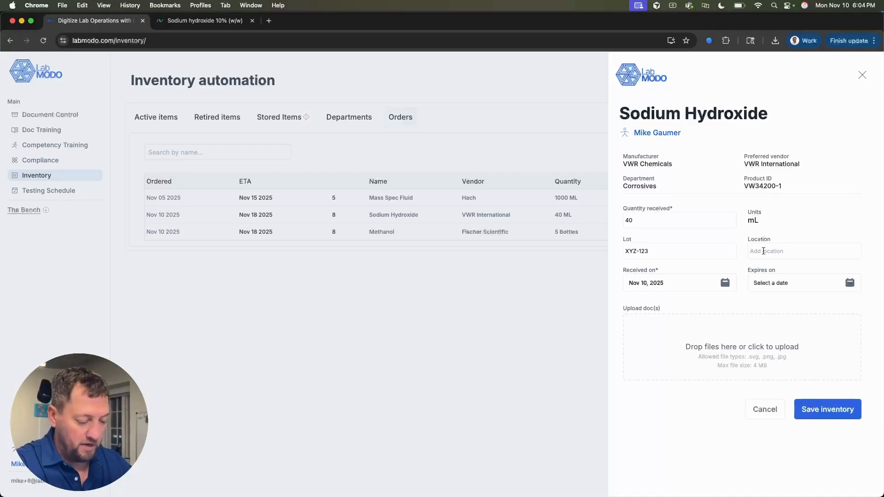
click(763, 251)
text(Aisle 2 She)
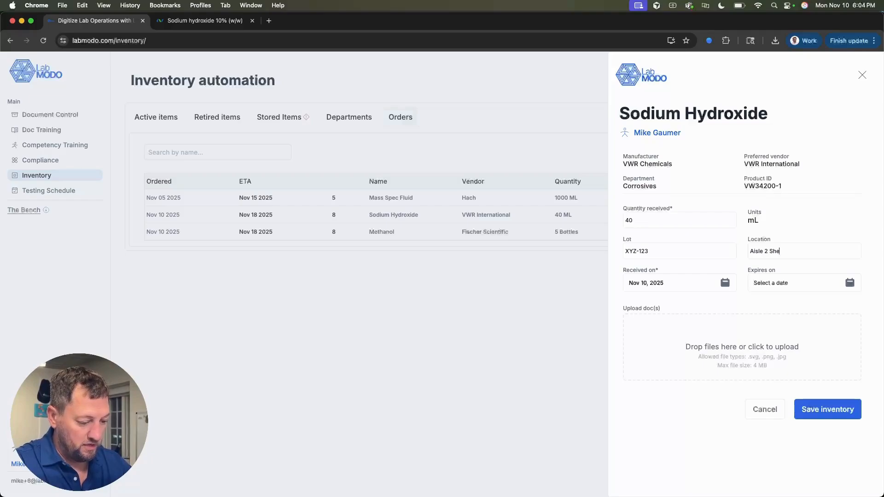
text(lf M)
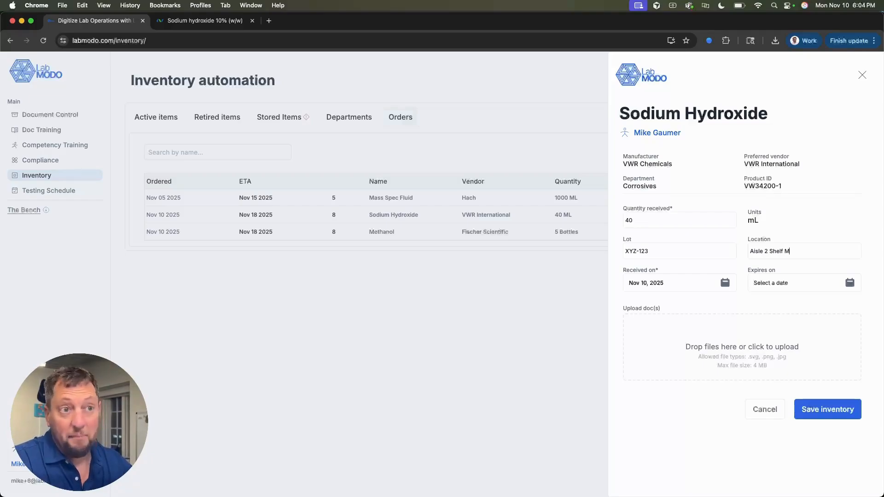
Step: Set the expiry date to Nov 10, 2027 and start attaching a document
click(763, 283)
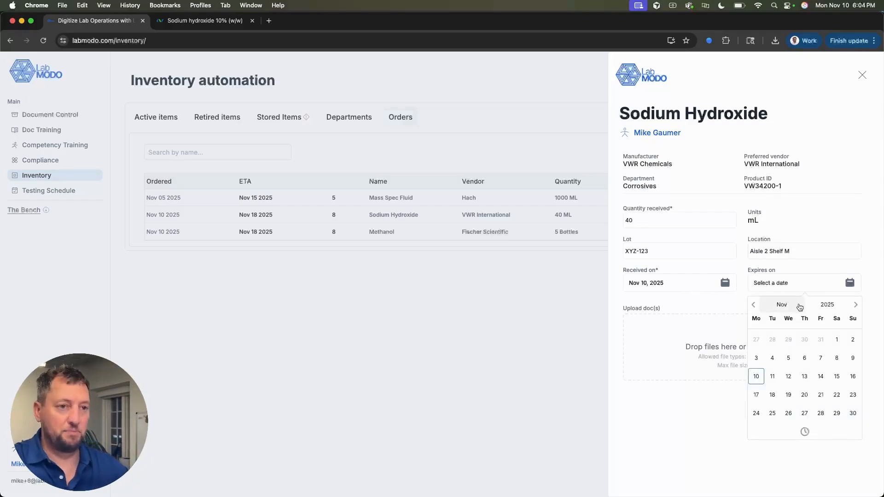
click(827, 305)
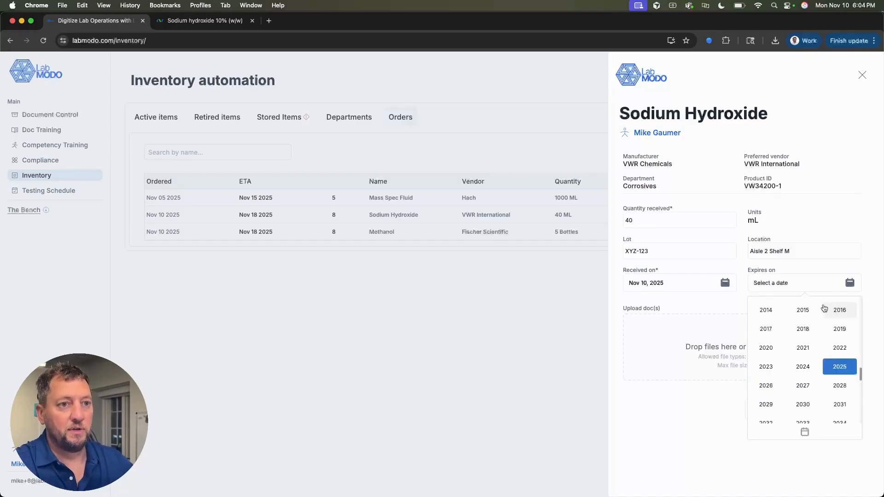
click(813, 388)
click(791, 361)
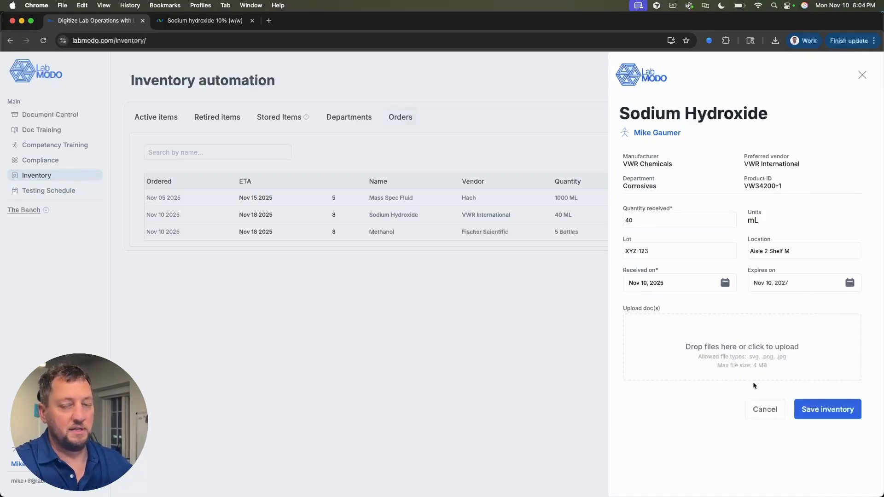
click(756, 366)
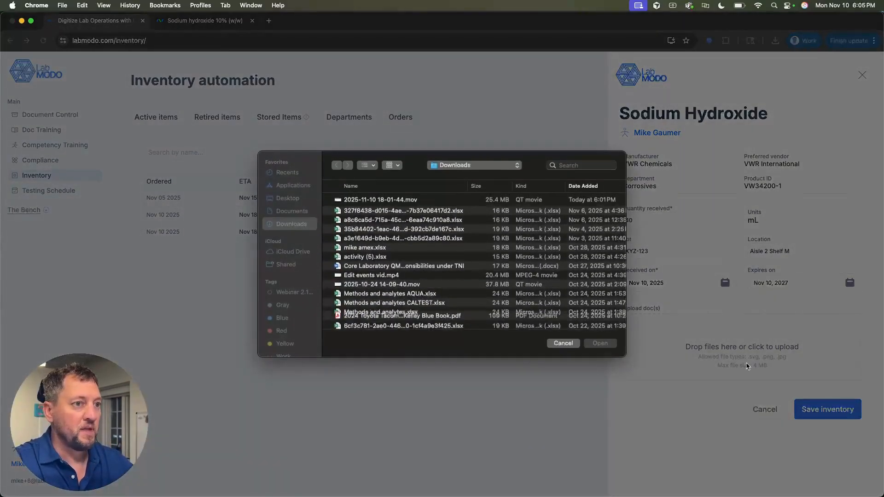
Step: Attach the Toyota Tacoma trade-in values PDF from Downloads to the receipt
scroll(410, 273, down, 5)
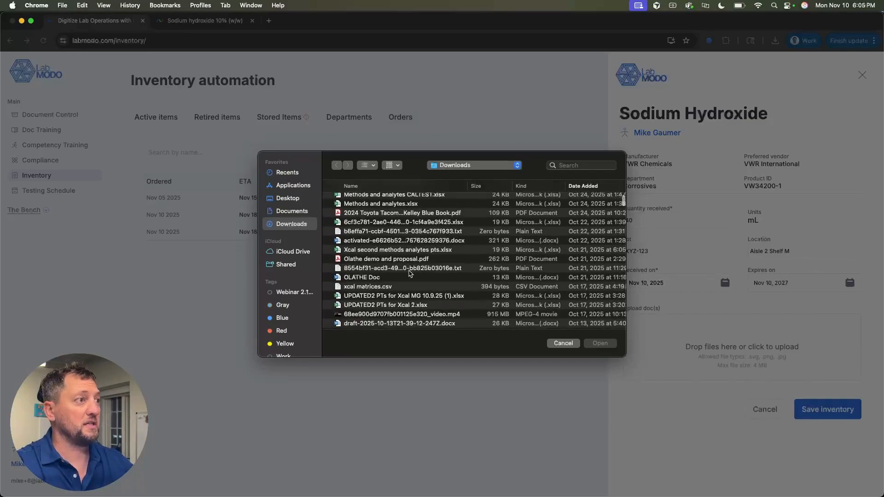
click(378, 215)
click(599, 343)
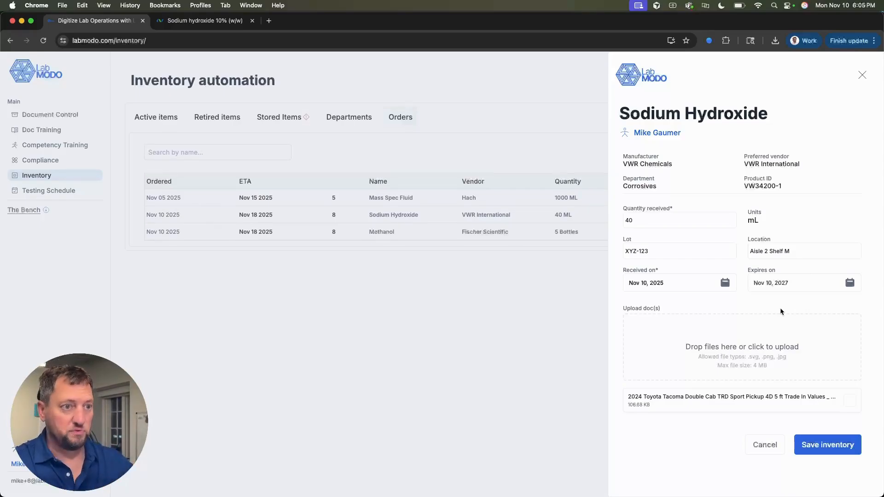
Step: Save the Sodium Hydroxide receipt to inventory and review the updated stored-item stock
click(814, 443)
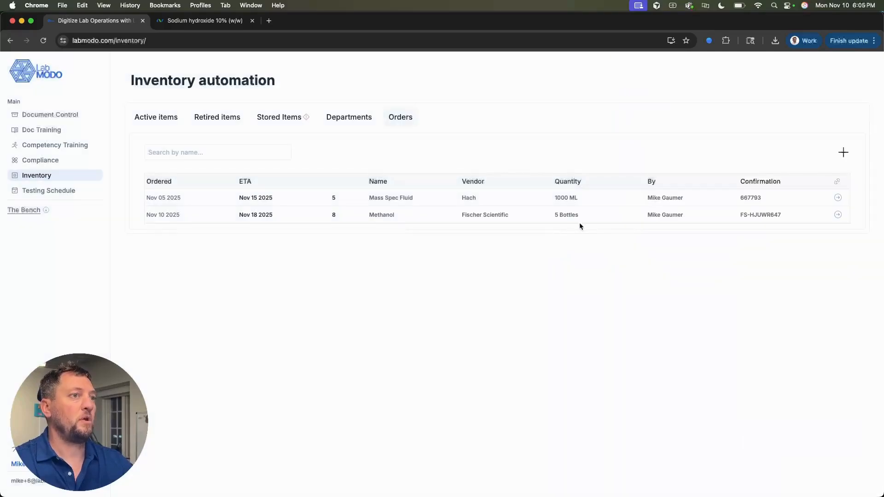
click(278, 118)
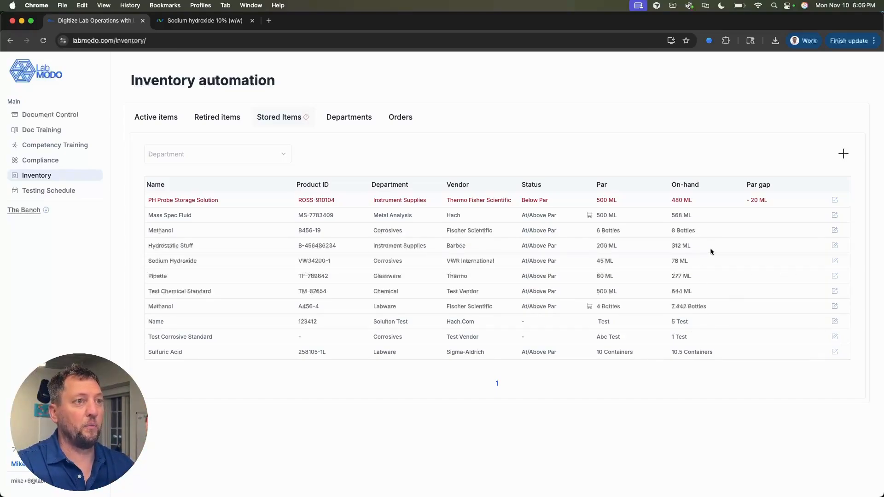
Step: Open the Hydrostatic Stuff stored item's details page
click(834, 246)
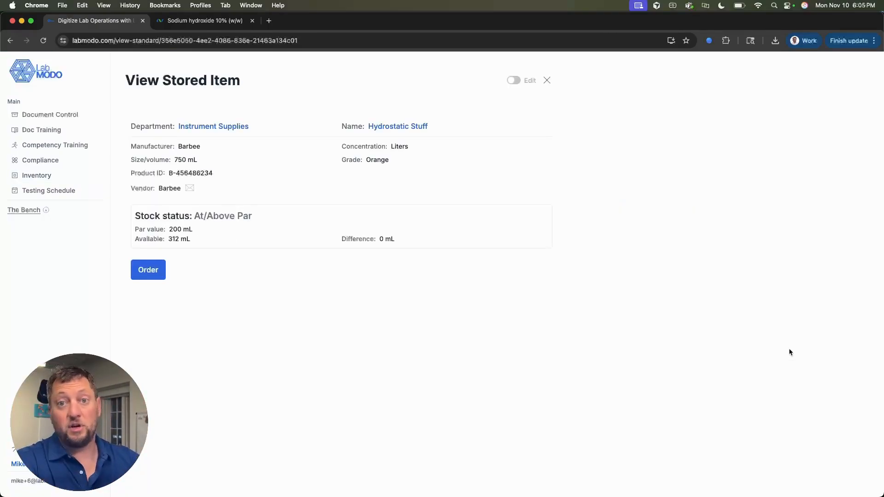
Step: Turn on editing and change the Hydrostatic Stuff par quantity from 200 to 500
click(513, 80)
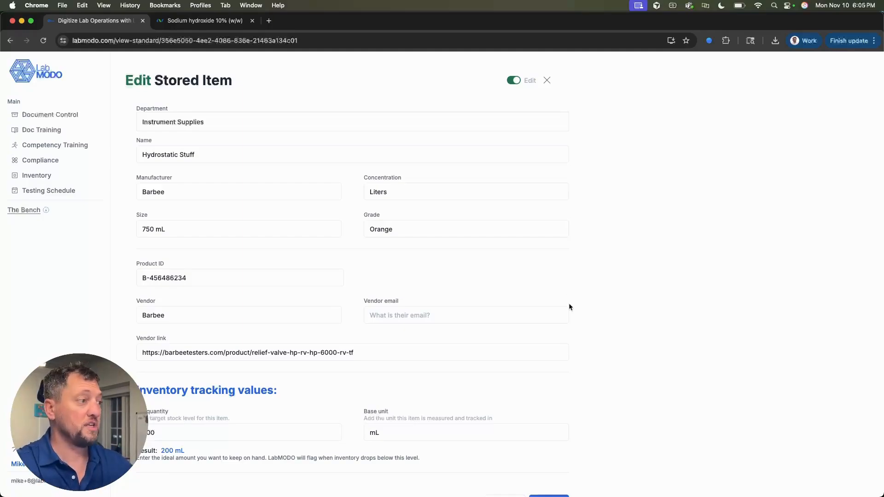
scroll(569, 306, down, 5)
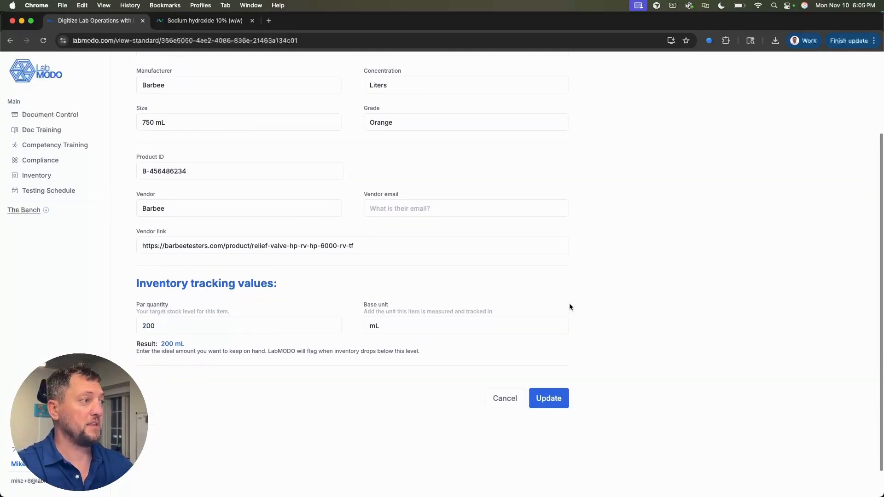
click(208, 325)
key(BackSpace)
key(BackSpace)
key(BackSpace)
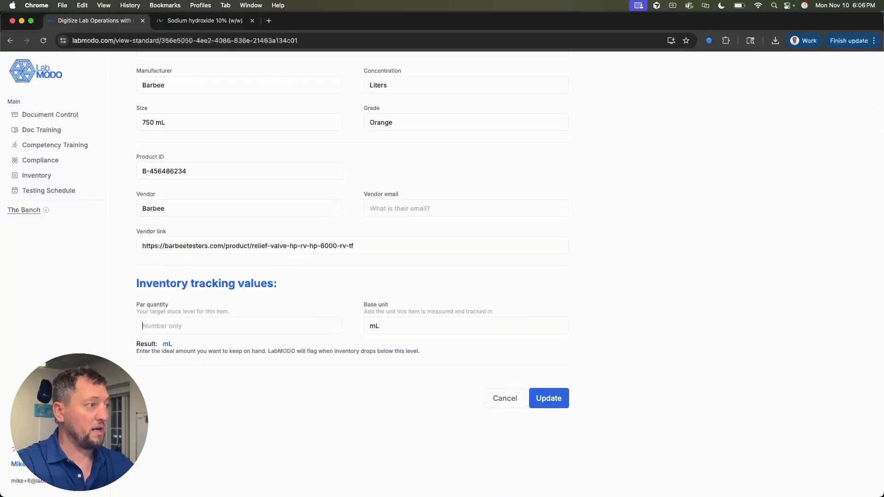
text(500)
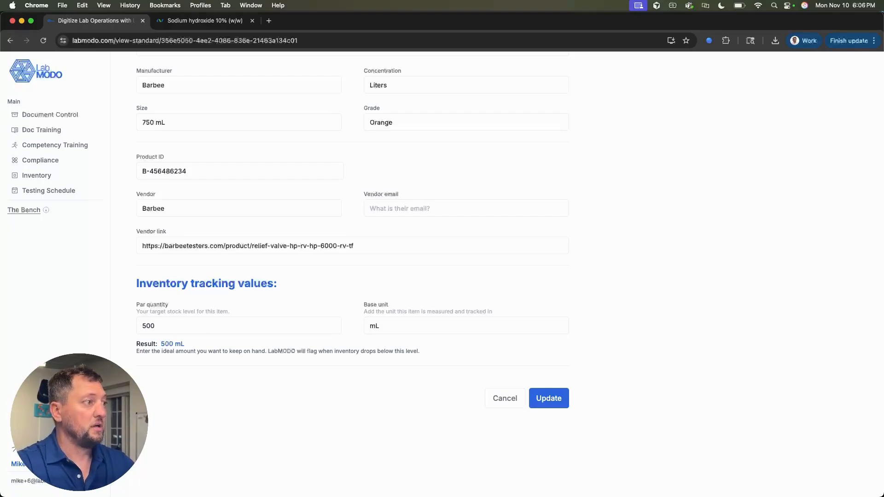
Step: Keep the base unit as mL, then submit and confirm the updated par settings
click(385, 326)
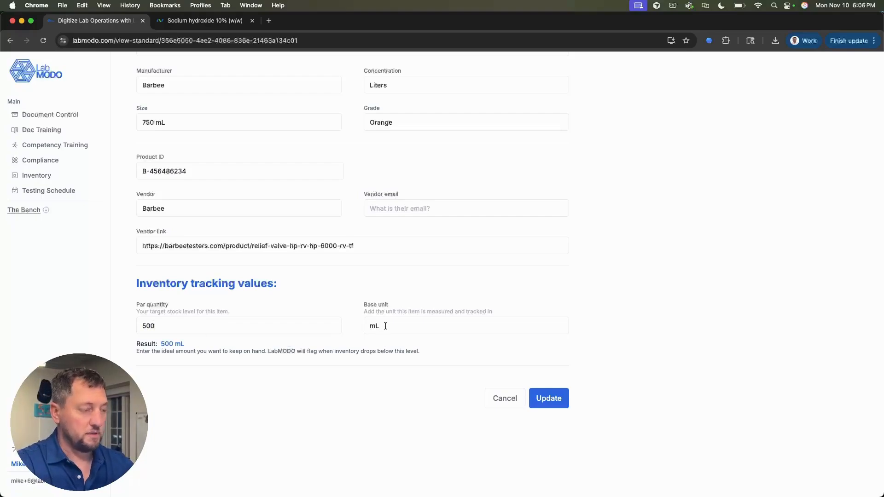
key(BackSpace)
key(BackSpace)
text(bottles)
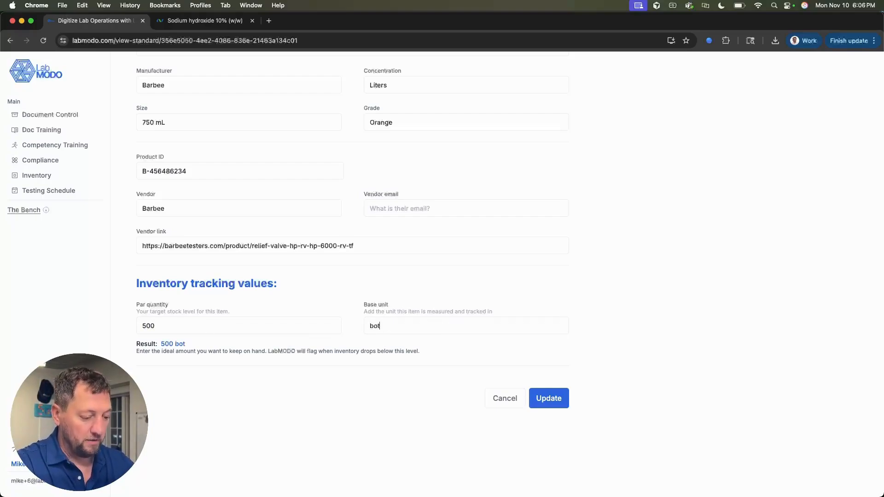
key(BackSpace)
key(BackSpace)
key(BackSpace)
key(BackSpace)
key(BackSpace)
key(BackSpace)
key(BackSpace)
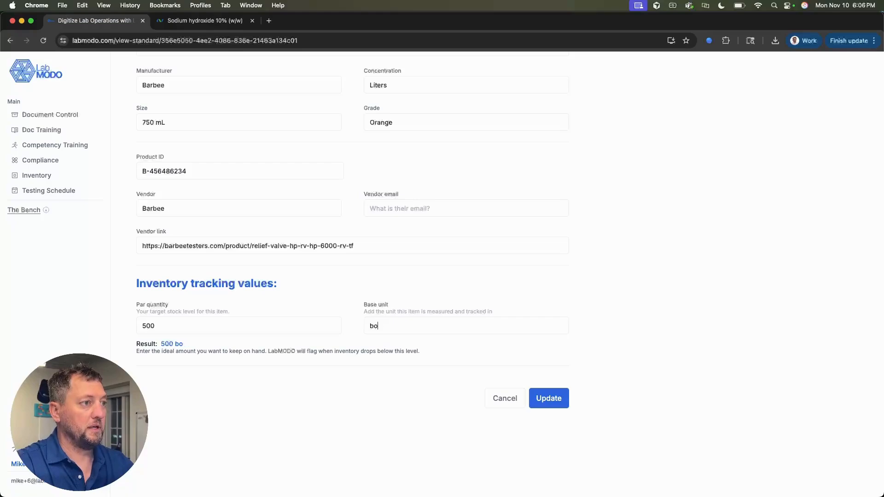
text(g)
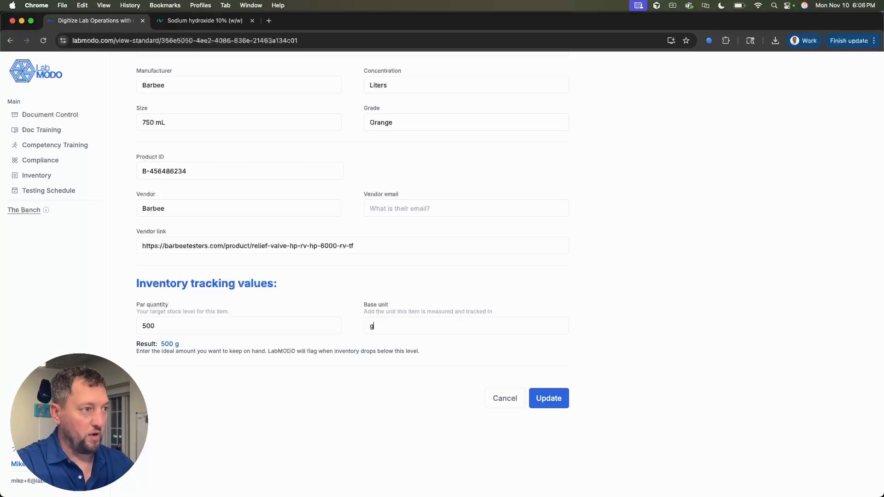
key(BackSpace)
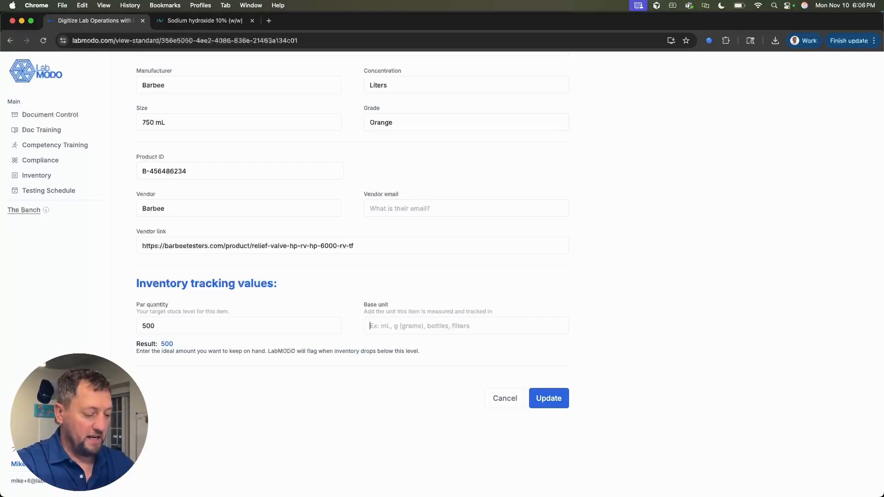
text(mL)
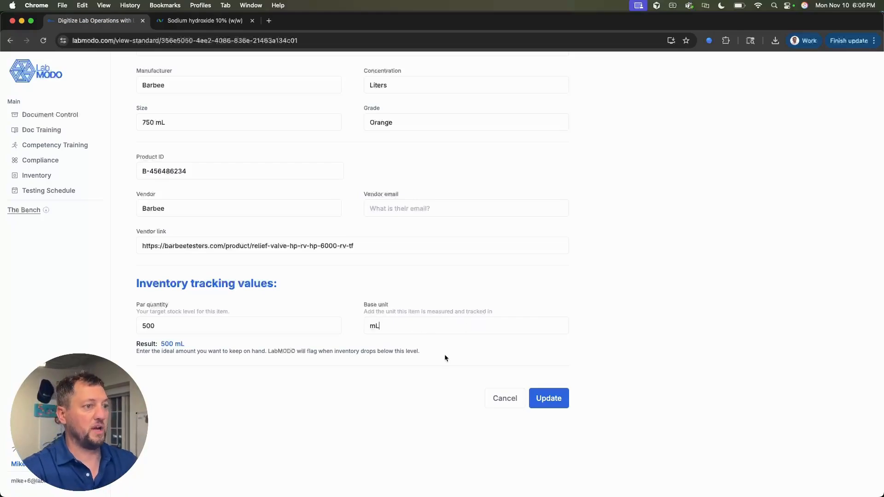
scroll(486, 357, up, 3)
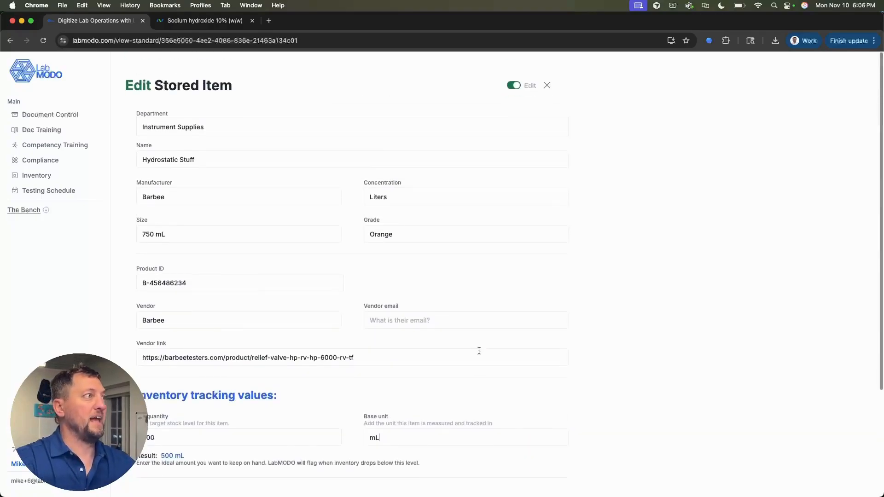
scroll(470, 354, down, 4)
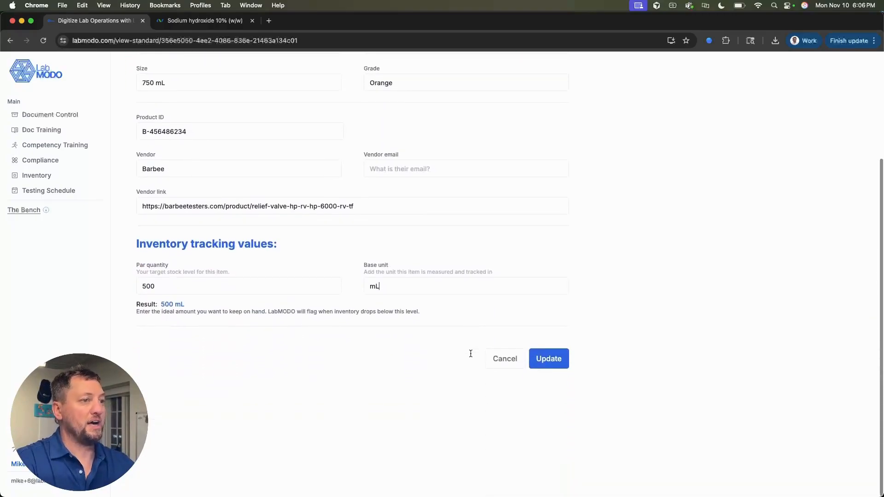
click(549, 365)
click(522, 272)
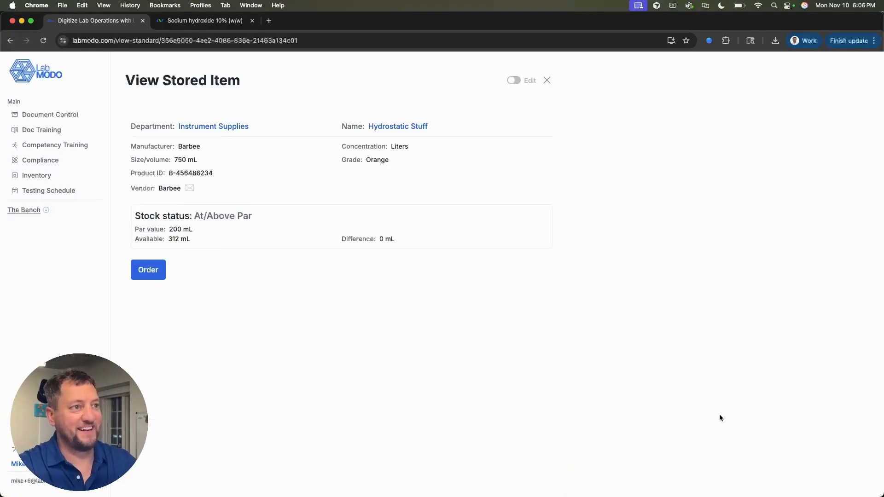
Step: Close the item page, check Hydrostatic Stuff is Below Par at 500 mL, then show active items
click(547, 81)
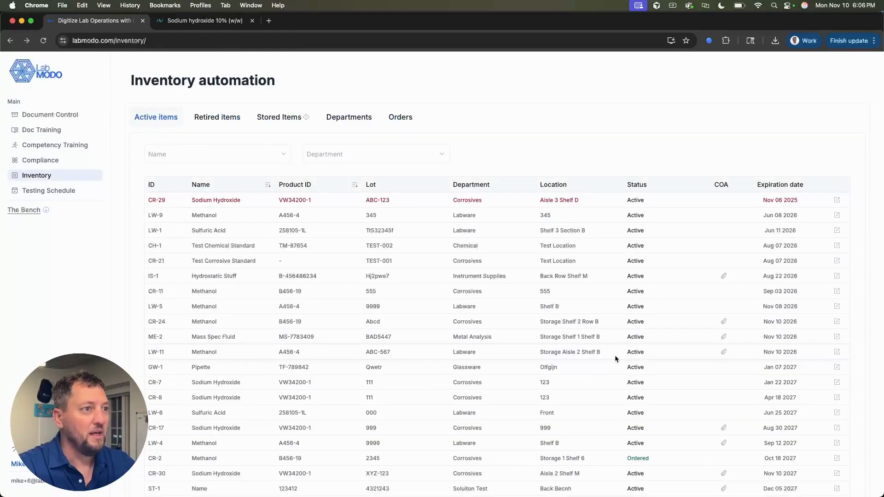
click(278, 116)
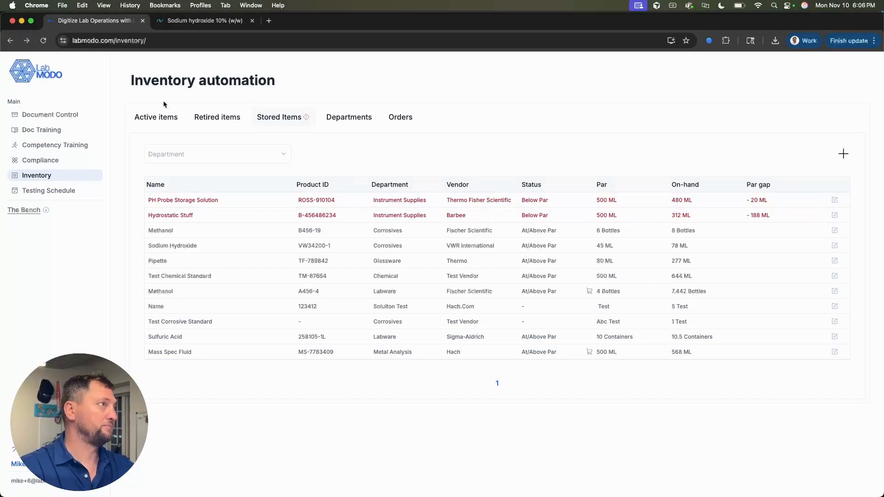
click(156, 117)
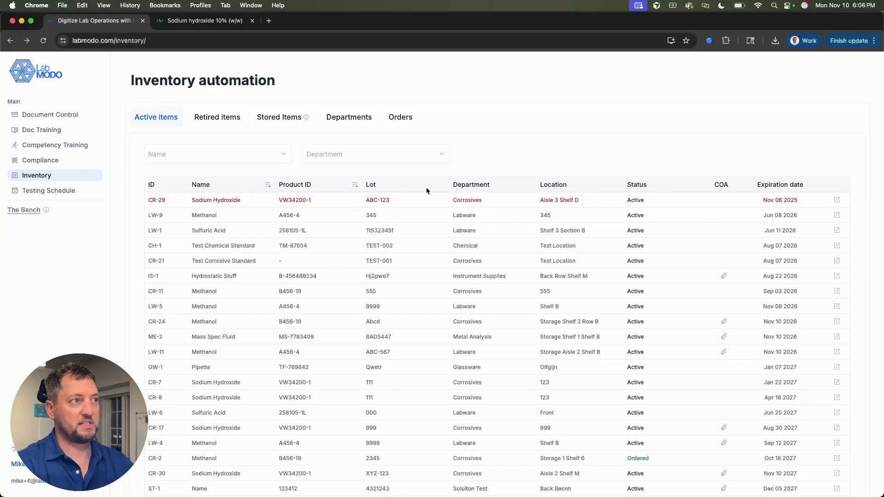
Step: Open Sodium Hydroxide lot CR-29 and change its status from Active to Disposed
click(401, 201)
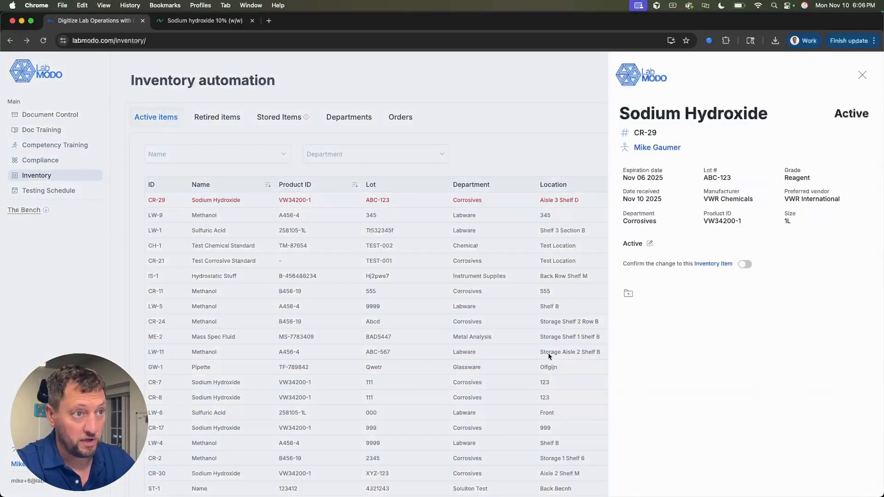
click(650, 244)
click(649, 257)
click(651, 272)
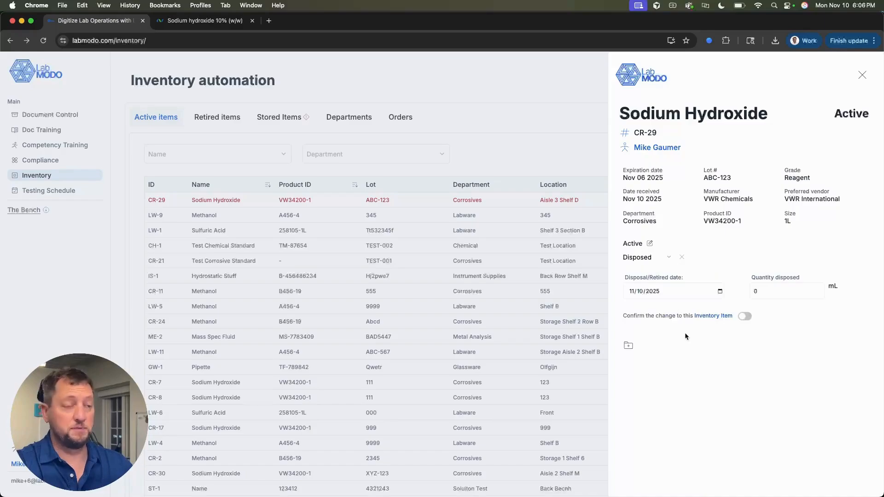
Step: Record 20 mL as the quantity disposed, confirm the change, and save the disposal
click(791, 296)
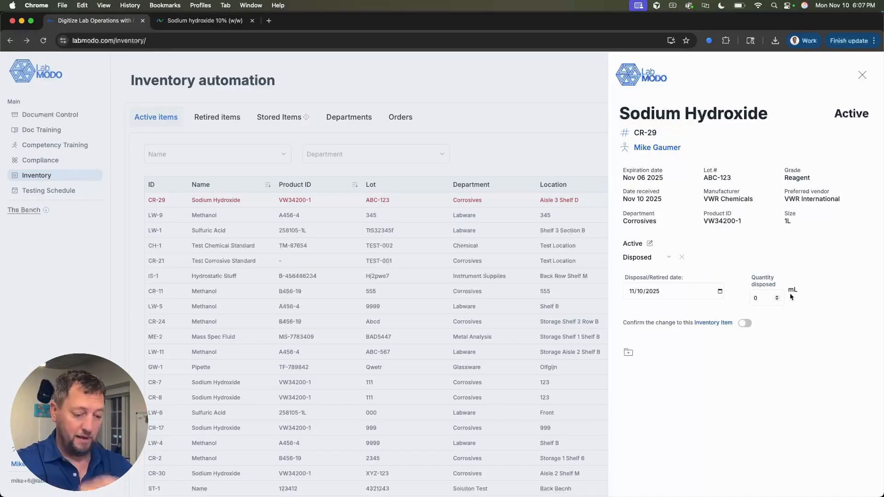
key(BackSpace)
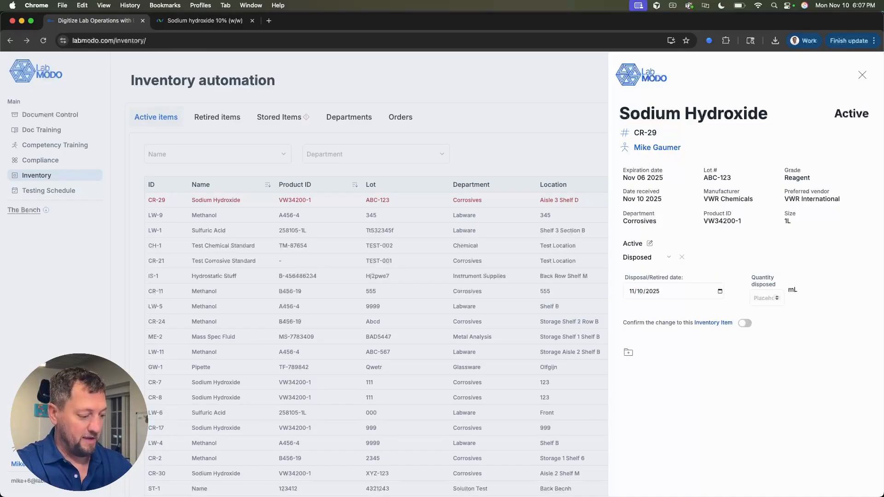
text(20)
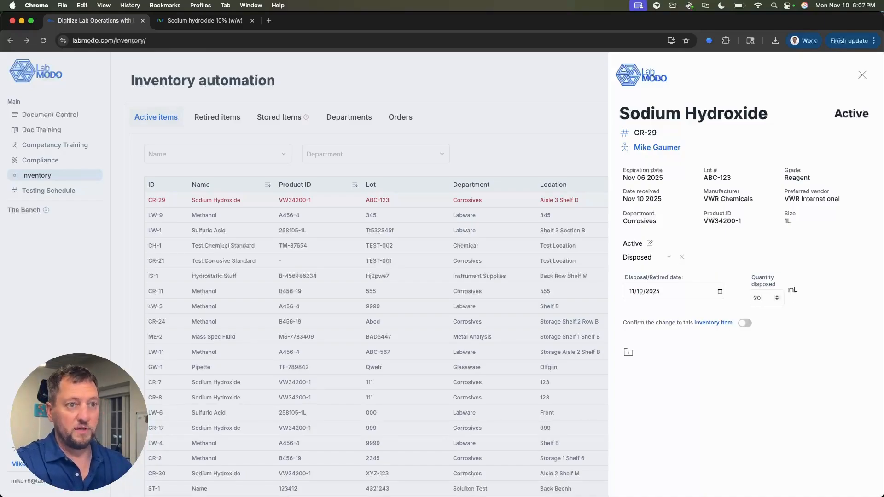
click(798, 338)
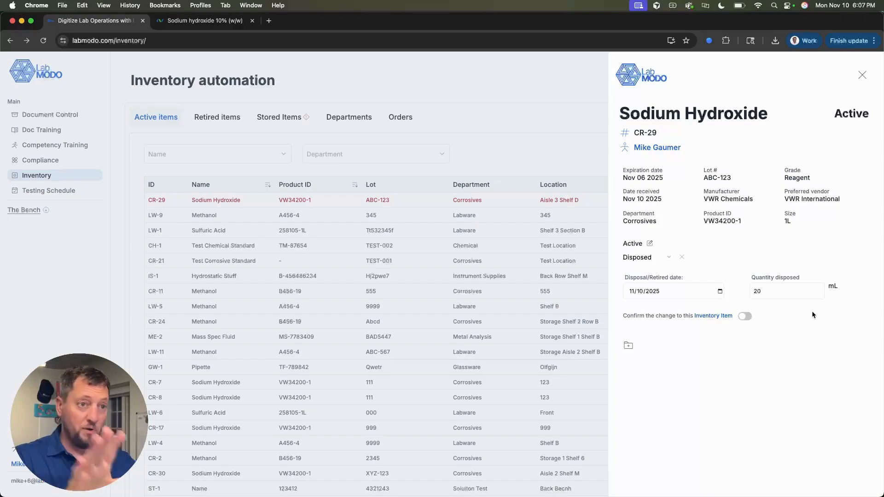
click(747, 320)
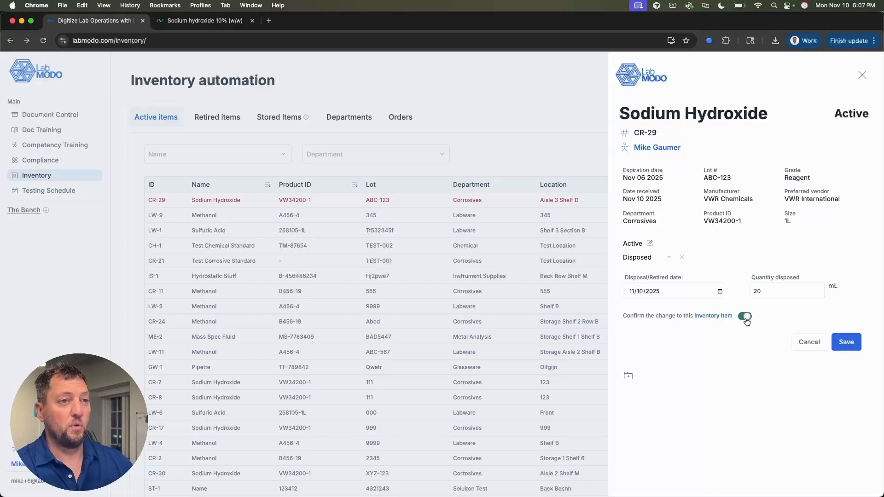
click(853, 350)
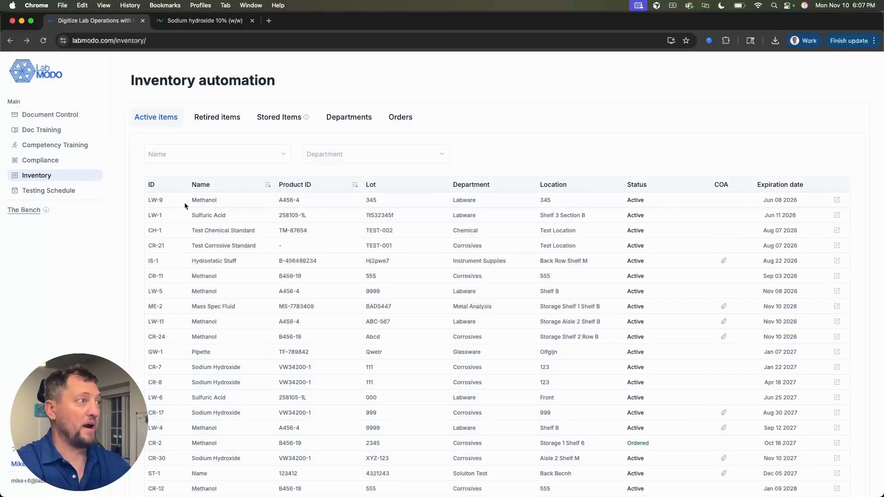
Step: Show the Stored Items list, with Sodium Hydroxide at 58 mL on hand against a 45 mL par
click(278, 119)
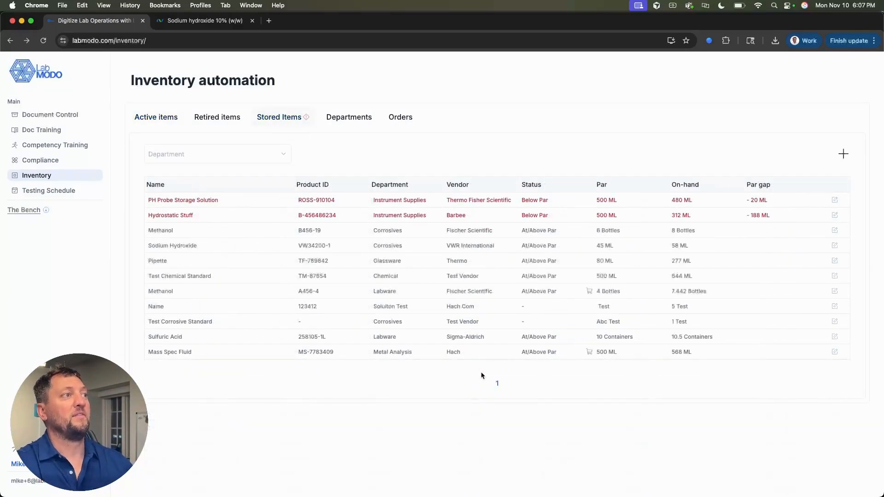